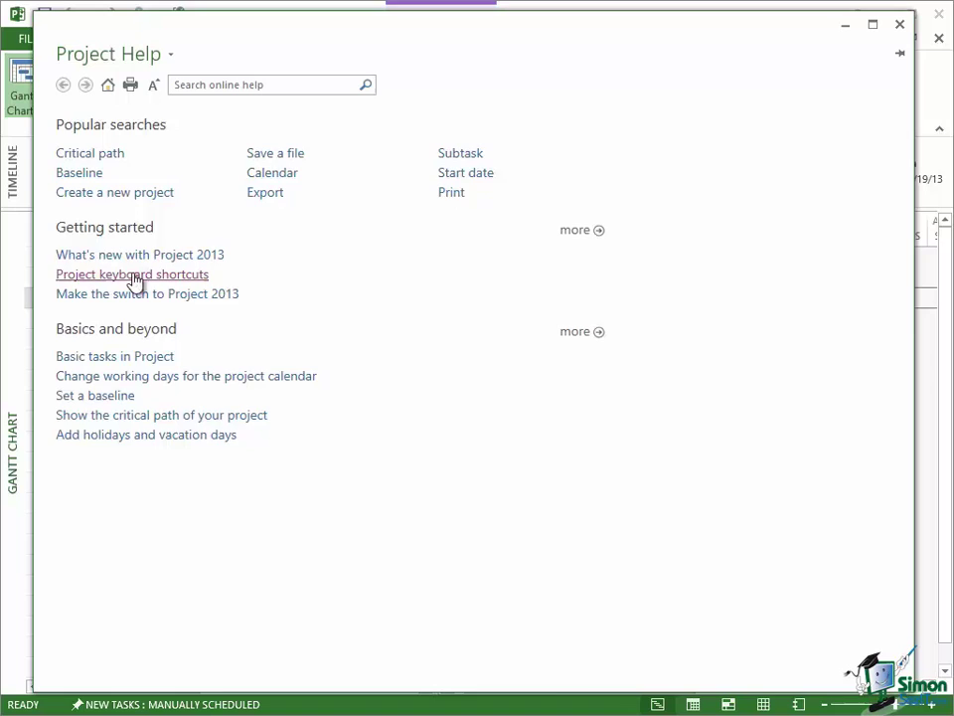
Open the 'Project keyboard shortcuts' help article and scroll down to its Microsoft Office basics section
click(135, 274)
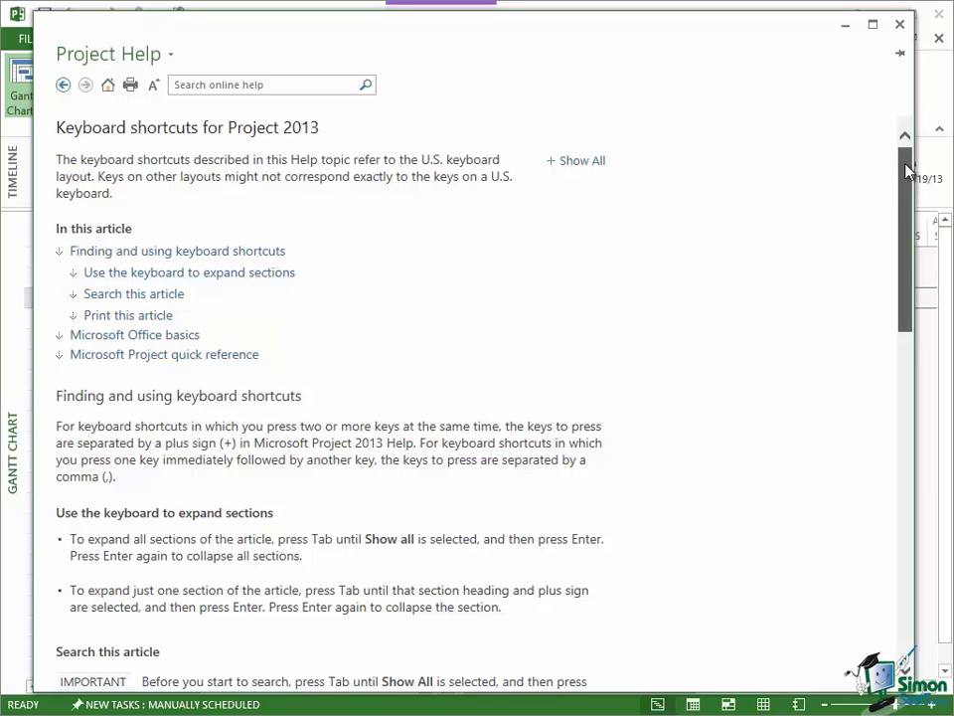
drag(908, 171, 927, 291)
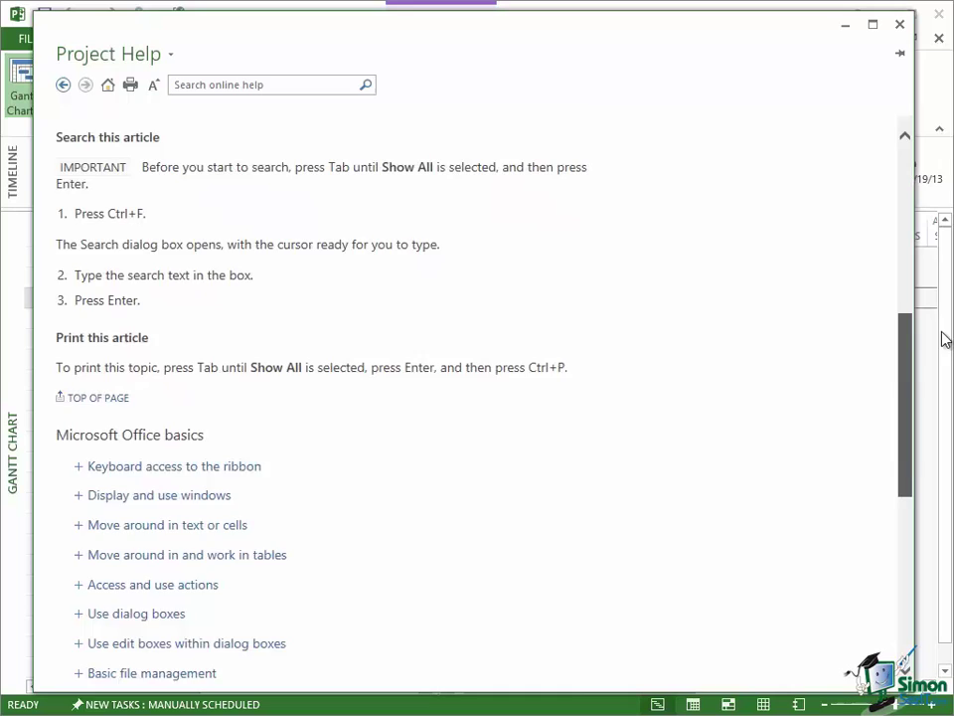
drag(927, 292, 927, 429)
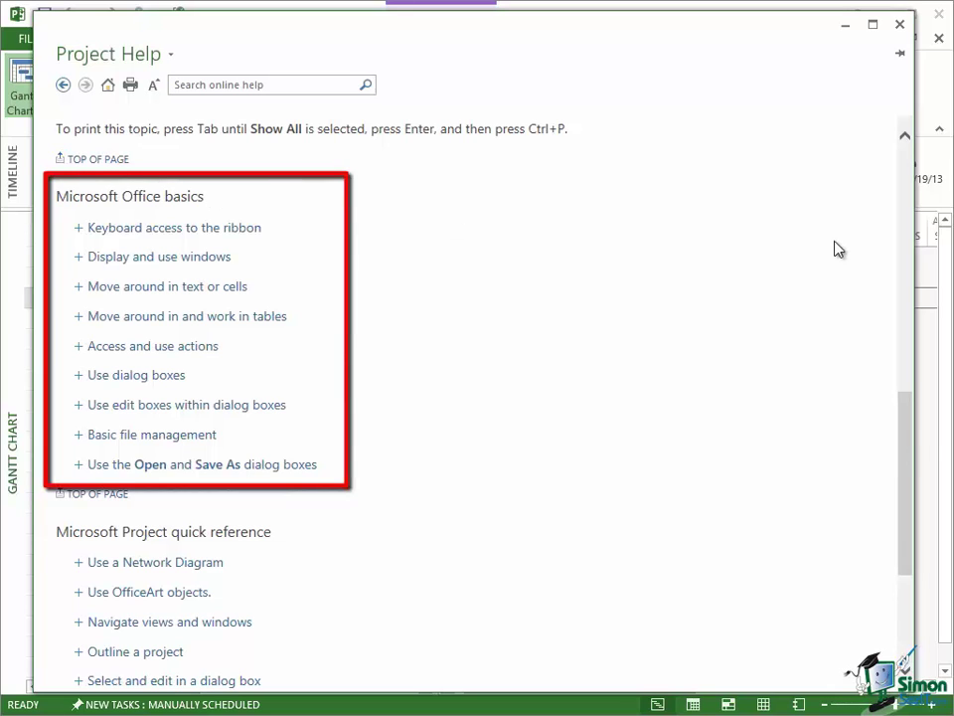
drag(911, 437, 916, 535)
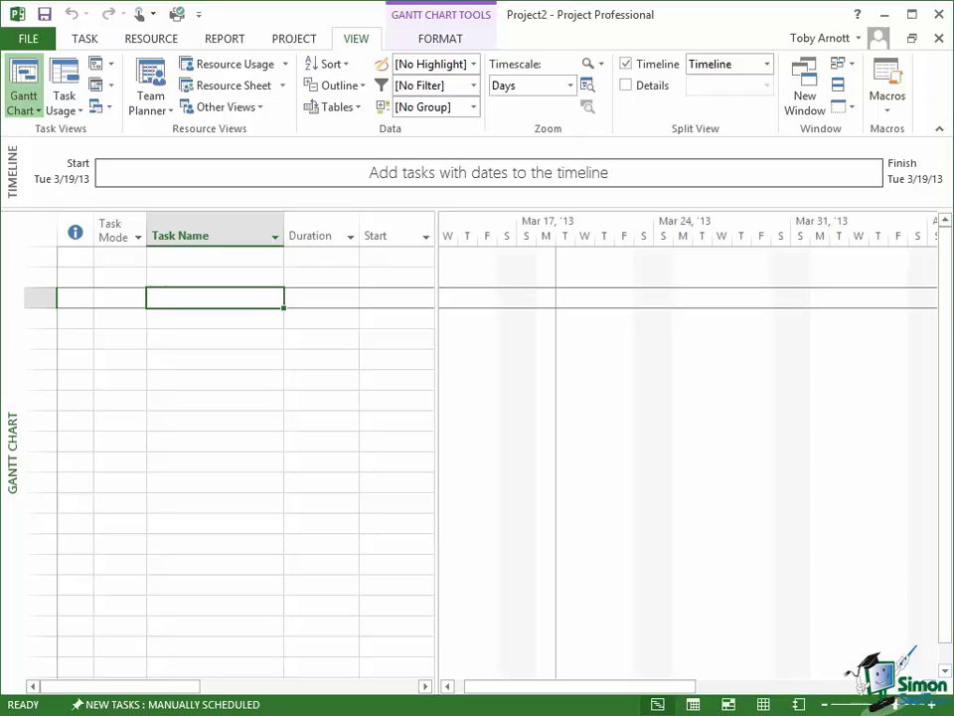
Show the Ribbon KeyTips over all command groups and quick-access commands with Alt
key(alt)
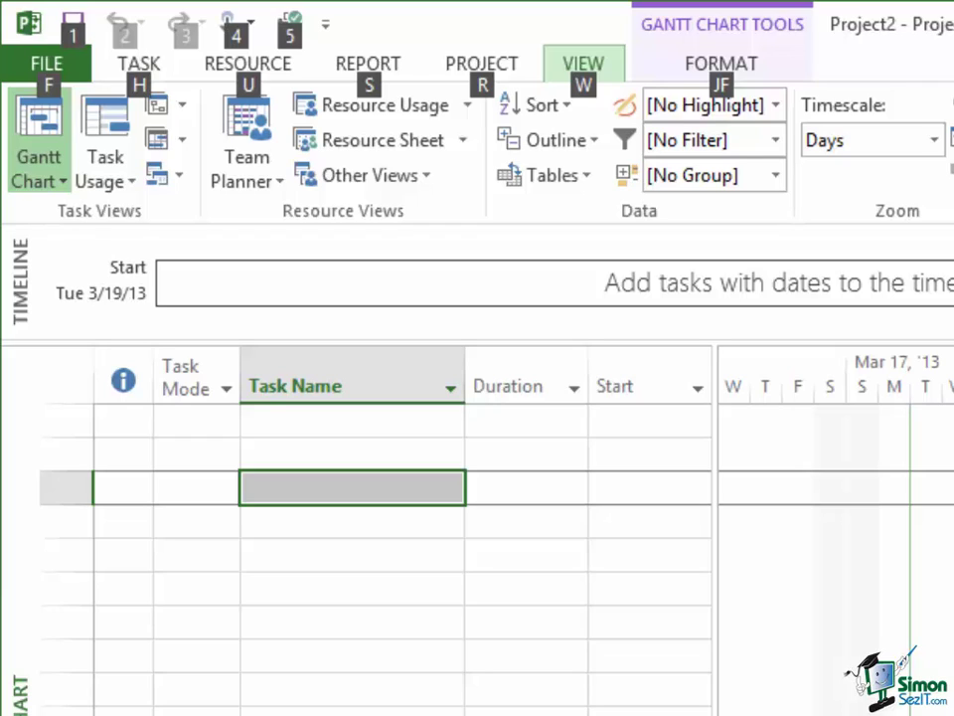
Switch to the PROJECT tab with its KeyTips shown, using R
key(r)
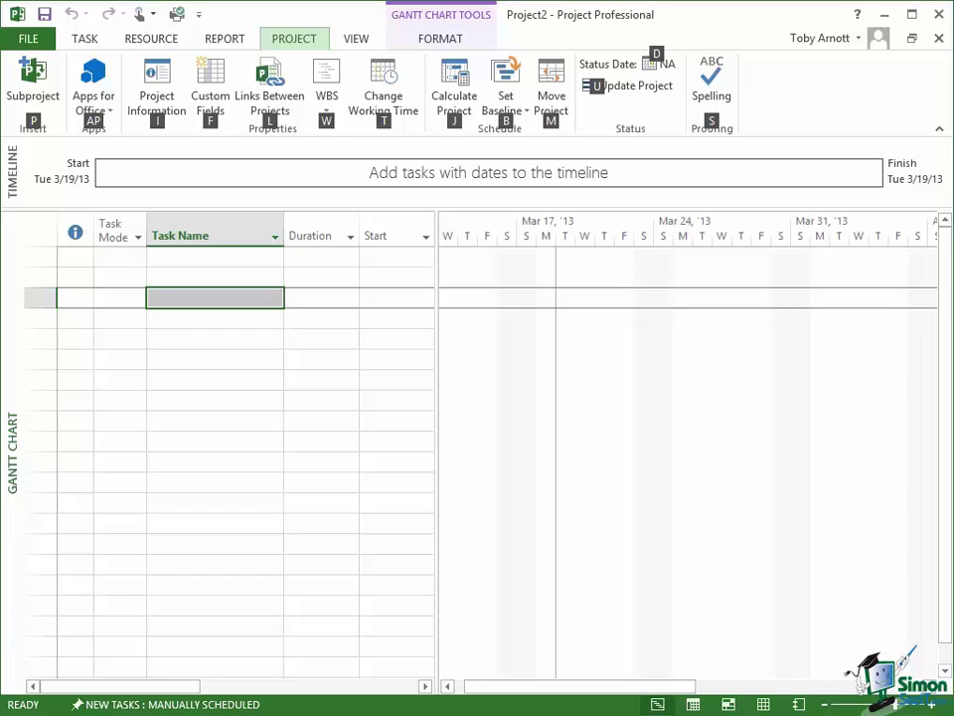
Hide the KeyTips on the PROJECT tab with Alt
key(alt)
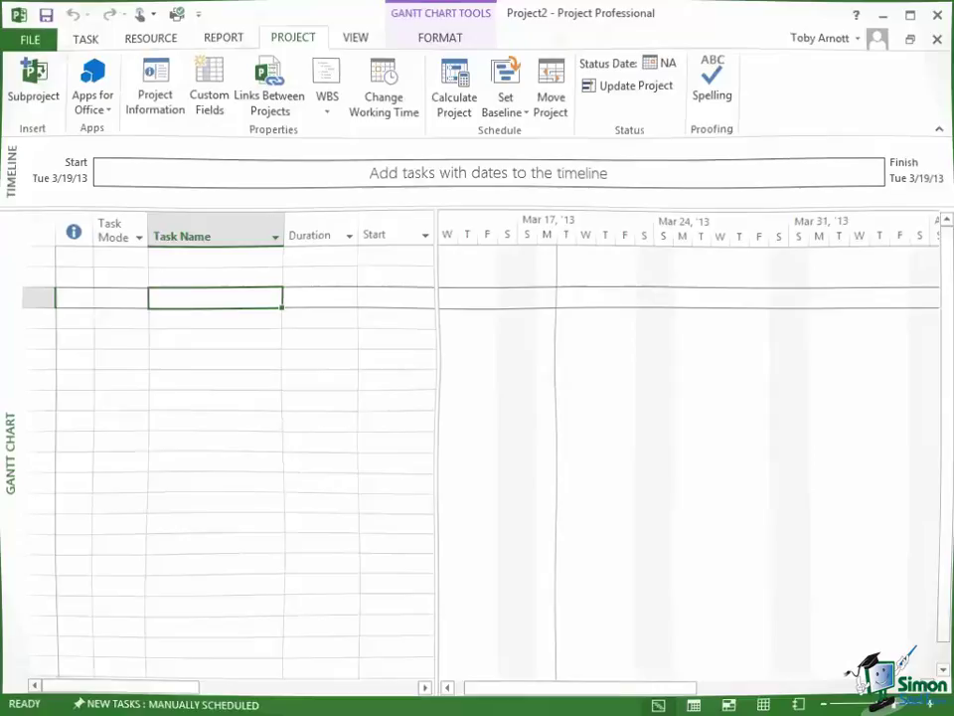